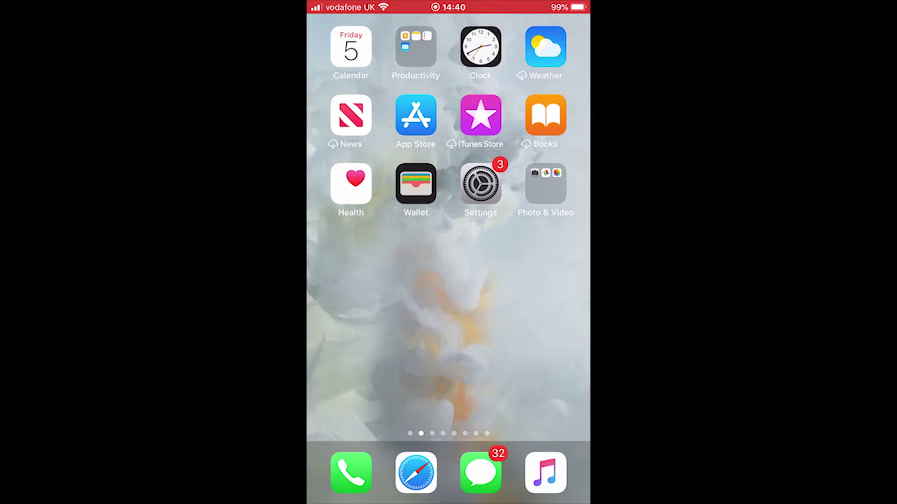
Step: Open iOS Settings and go to Control Centre's list of customisable controls
{"action": "left_click", "coordinate": [481, 183]}
{"action": "scroll", "coordinate": [449, 280], "scroll_direction": "down", "scroll_amount": 5}
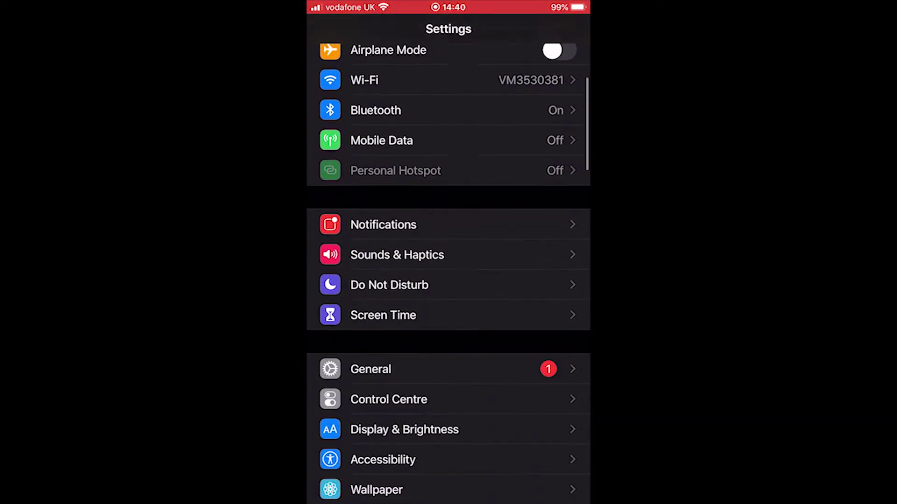
{"action": "scroll", "coordinate": [448, 280], "scroll_direction": "up", "scroll_amount": 1}
{"action": "scroll", "coordinate": [448, 280], "scroll_direction": "down", "scroll_amount": 2}
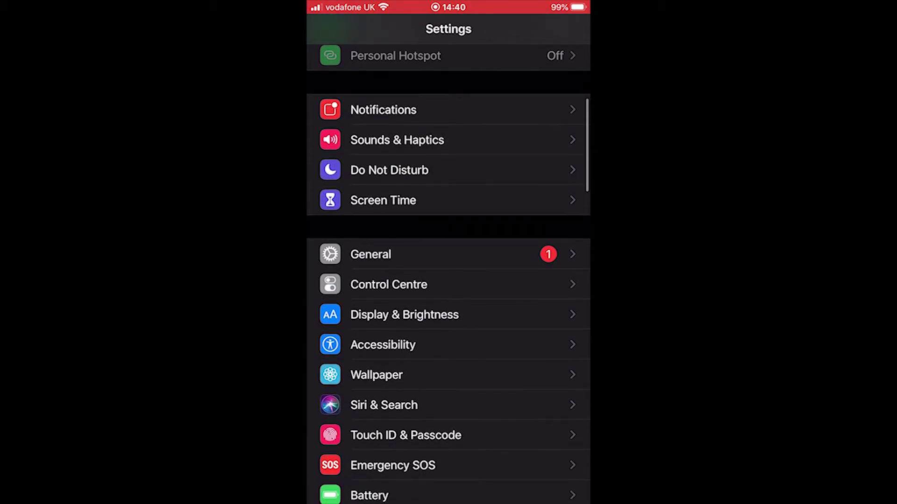
{"action": "left_click", "coordinate": [389, 285]}
{"action": "scroll", "coordinate": [449, 187], "scroll_direction": "up", "scroll_amount": 2}
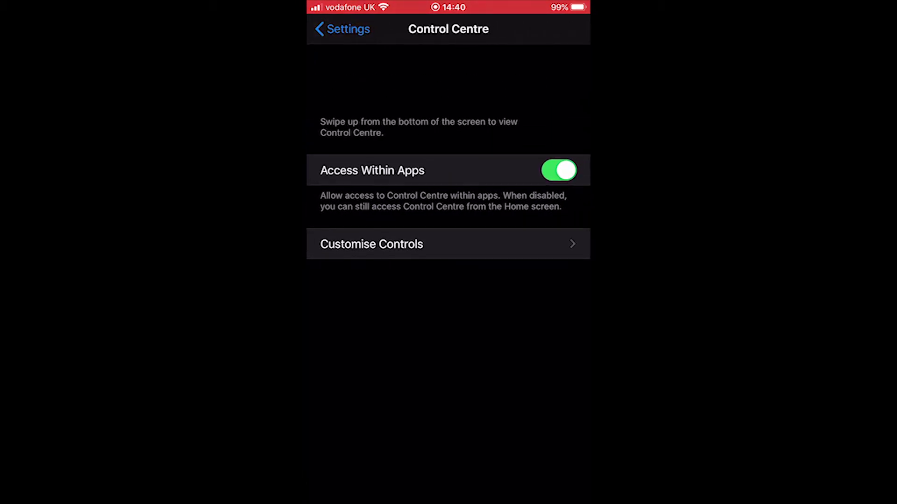
{"action": "left_click", "coordinate": [371, 201]}
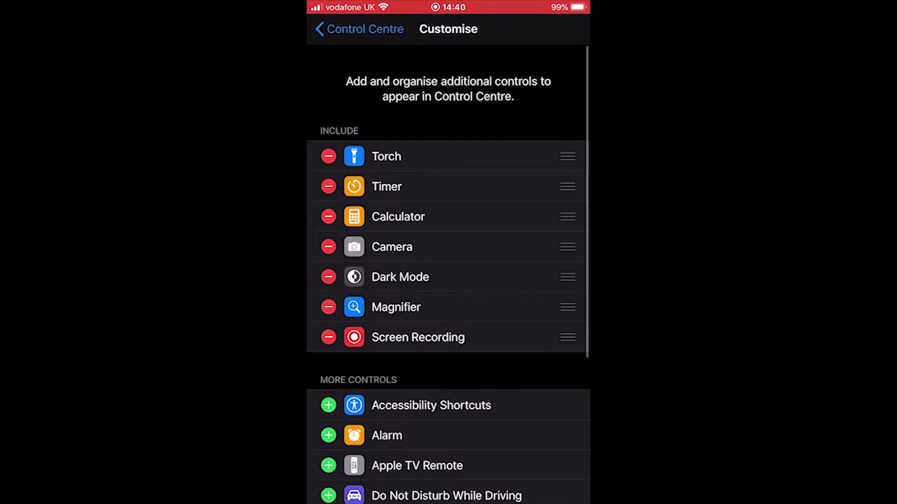
{"action": "scroll", "coordinate": [448, 280], "scroll_direction": "down", "scroll_amount": 2}
{"action": "scroll", "coordinate": [448, 280], "scroll_direction": "up", "scroll_amount": 1}
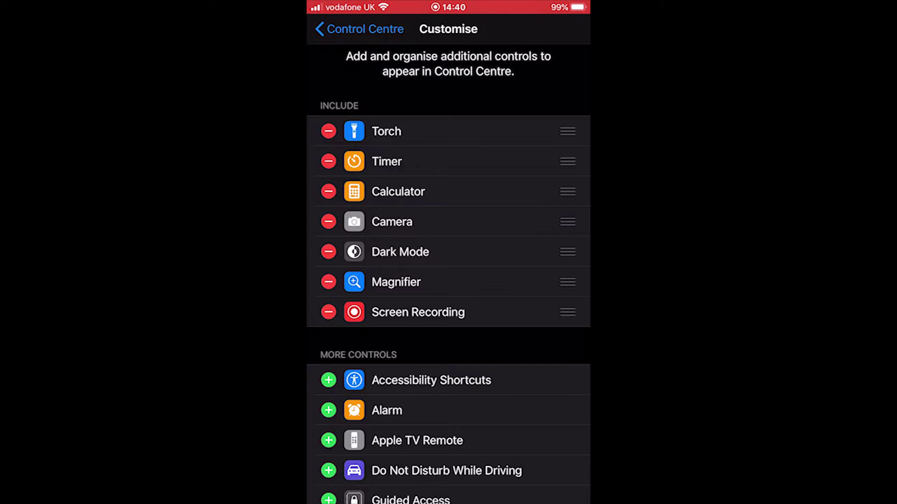
Step: Remove Screen Recording from the included controls, add it back, and return to Control Centre settings
{"action": "left_click", "coordinate": [328, 312]}
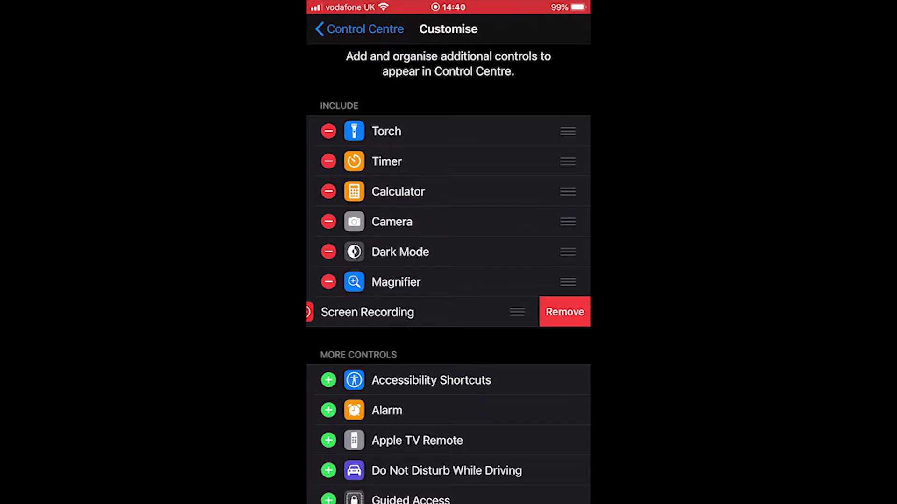
{"action": "left_click", "coordinate": [566, 312]}
{"action": "scroll", "coordinate": [449, 280], "scroll_direction": "down", "scroll_amount": 3}
{"action": "scroll", "coordinate": [448, 281], "scroll_direction": "down", "scroll_amount": 3}
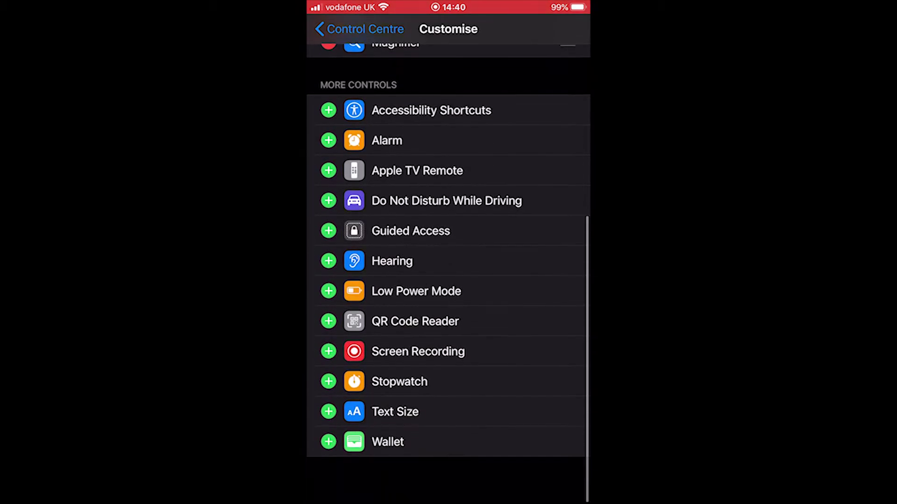
{"action": "left_click", "coordinate": [329, 387]}
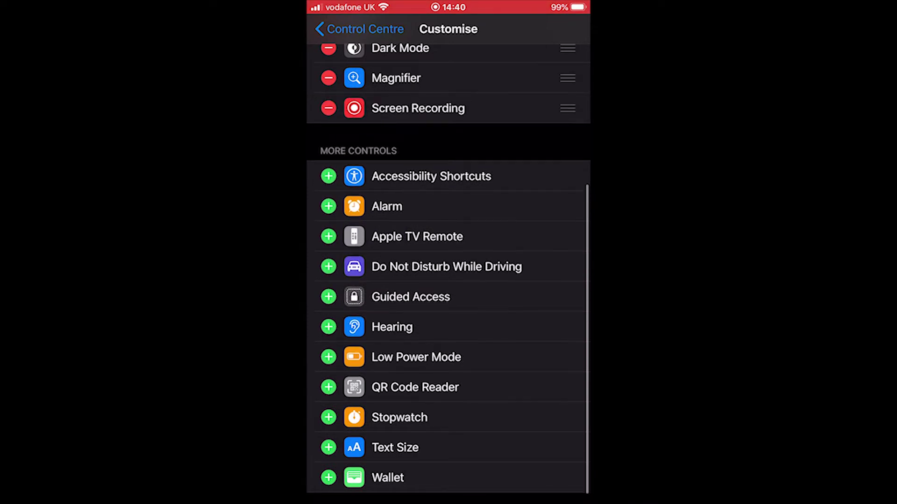
{"action": "scroll", "coordinate": [448, 280], "scroll_direction": "up", "scroll_amount": 5}
{"action": "scroll", "coordinate": [449, 281], "scroll_direction": "up", "scroll_amount": 2}
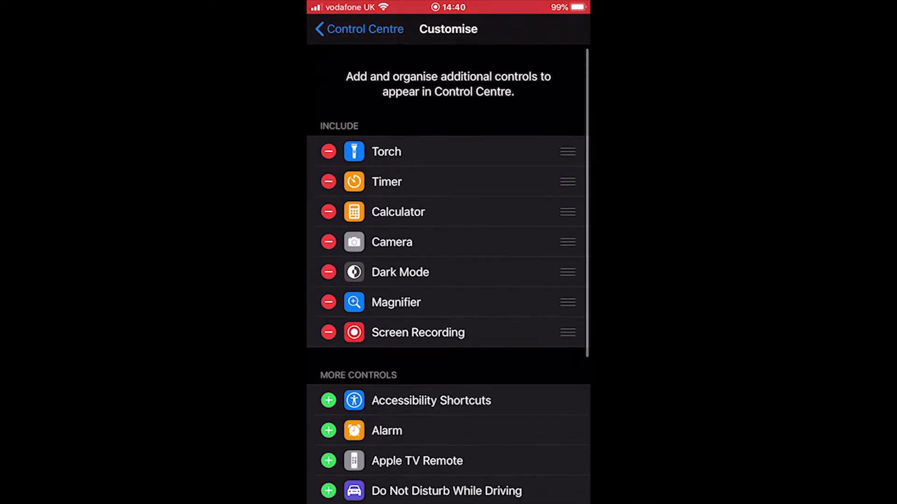
{"action": "scroll", "coordinate": [449, 281], "scroll_direction": "down", "scroll_amount": 1}
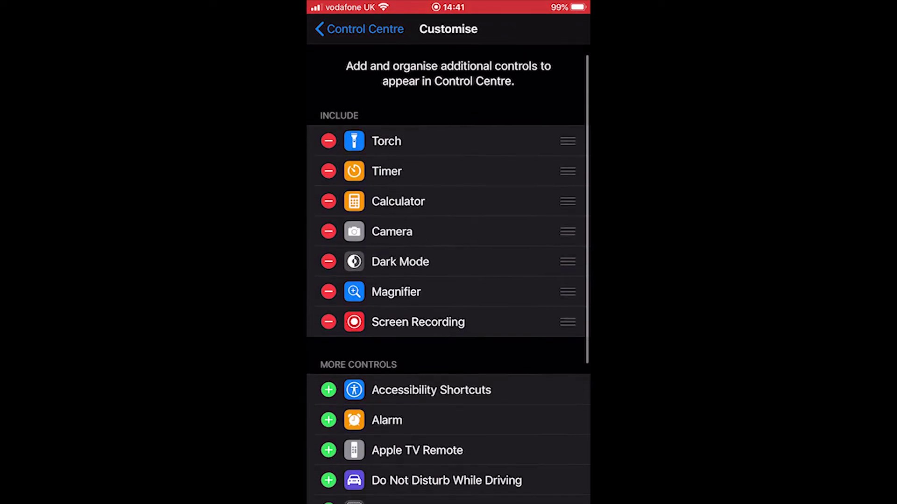
{"action": "scroll", "coordinate": [449, 280], "scroll_direction": "down", "scroll_amount": 2}
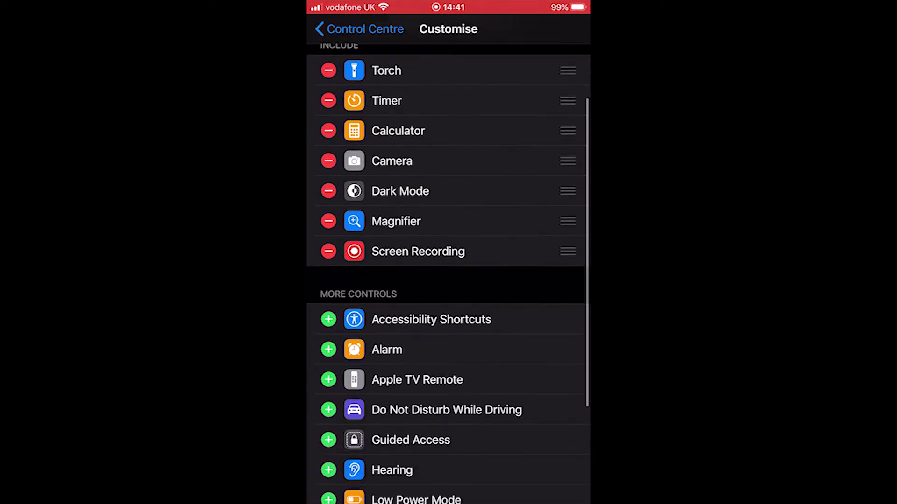
{"action": "scroll", "coordinate": [449, 280], "scroll_direction": "up", "scroll_amount": 2}
{"action": "left_click", "coordinate": [359, 29]}
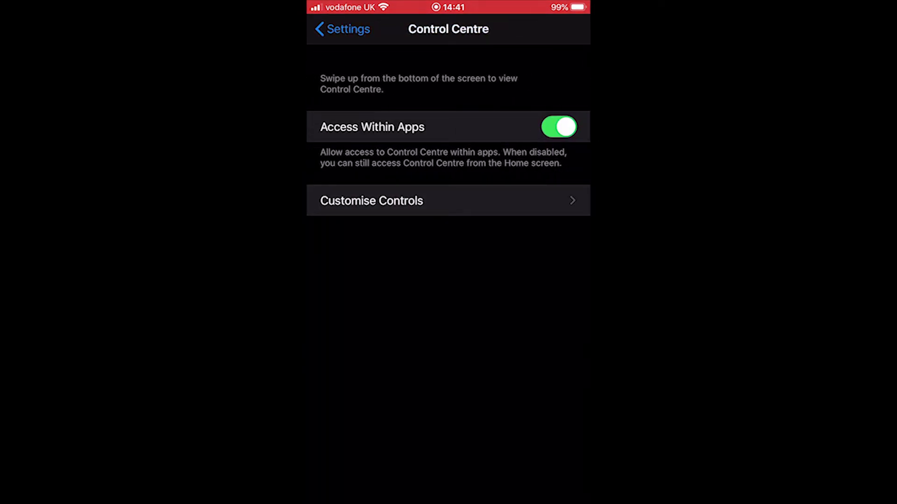
Step: From the home screen, open Control Centre, lower the volume slightly, and close it
{"action": "key", "text": "super"}
{"action": "left_click_drag", "start_coordinate": [449, 502], "coordinate": [448, 234]}
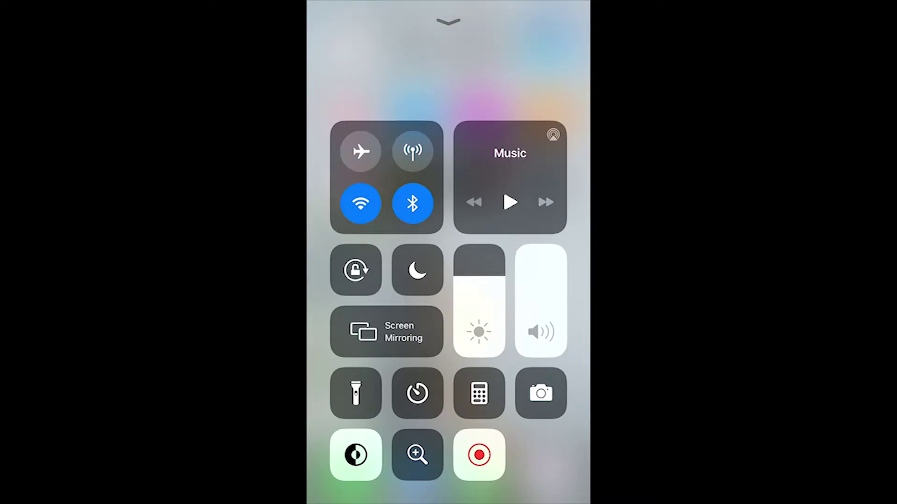
{"action": "key", "text": "XF86AudioLowerVolume"}
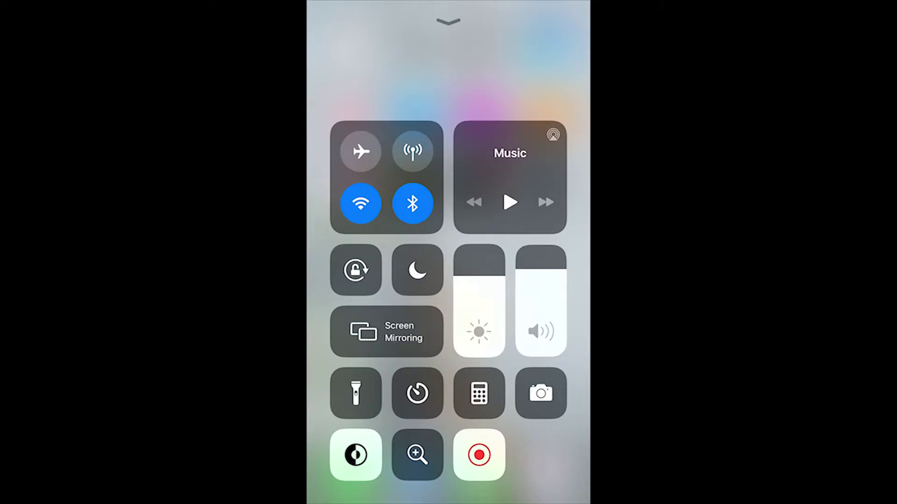
{"action": "left_click_drag", "start_coordinate": [449, 420], "coordinate": [449, 140]}
Step: Open and cancel Spotlight, then reopen Control Centre and swipe it closed to the home screen
{"action": "left_click_drag", "start_coordinate": [448, 257], "coordinate": [448, 397]}
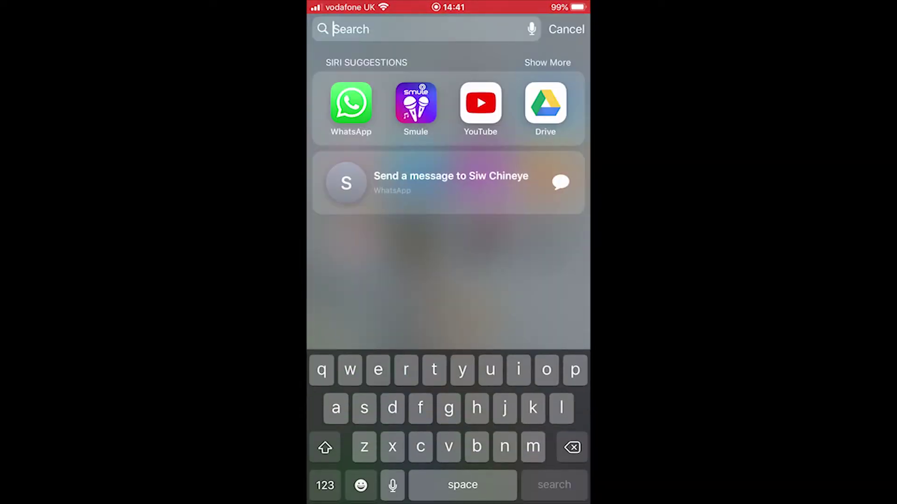
{"action": "left_click", "coordinate": [566, 28]}
{"action": "left_click_drag", "start_coordinate": [449, 502], "coordinate": [449, 280]}
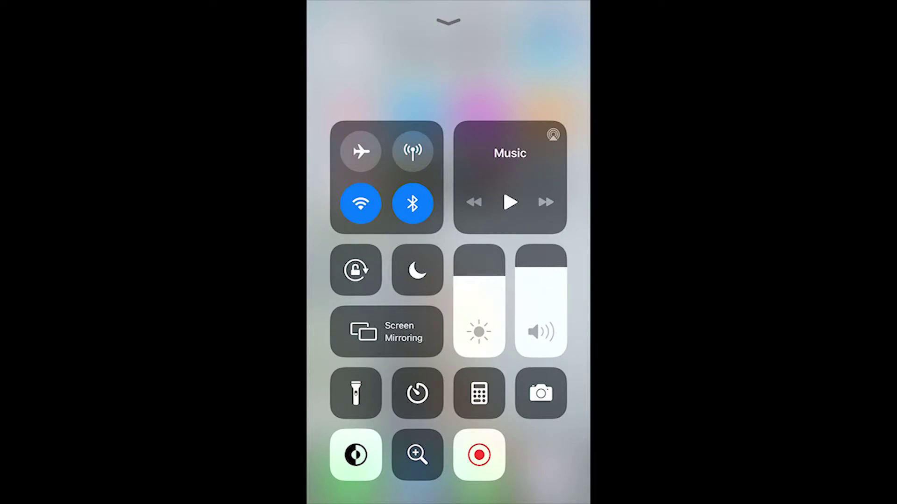
{"action": "left_click_drag", "start_coordinate": [448, 94], "coordinate": [448, 421]}
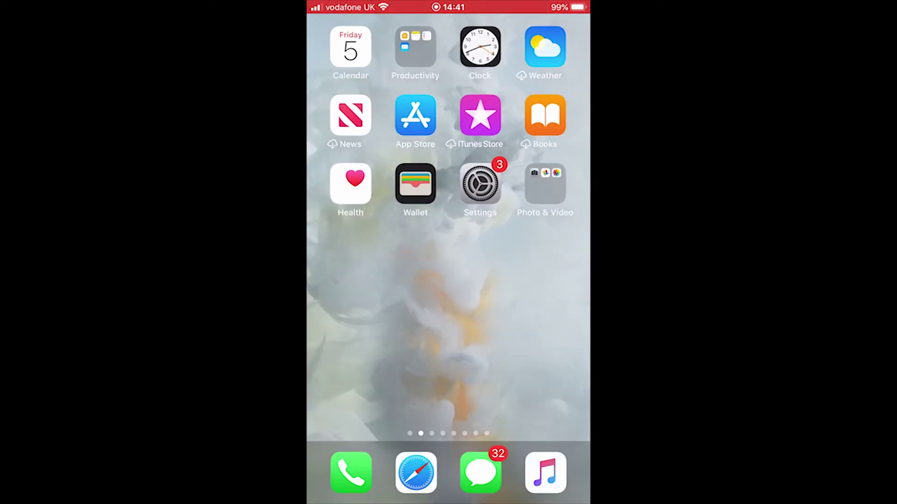
Step: Open the Photo & Video folder, try the Photos app, then close the folder
{"action": "left_click", "coordinate": [545, 184]}
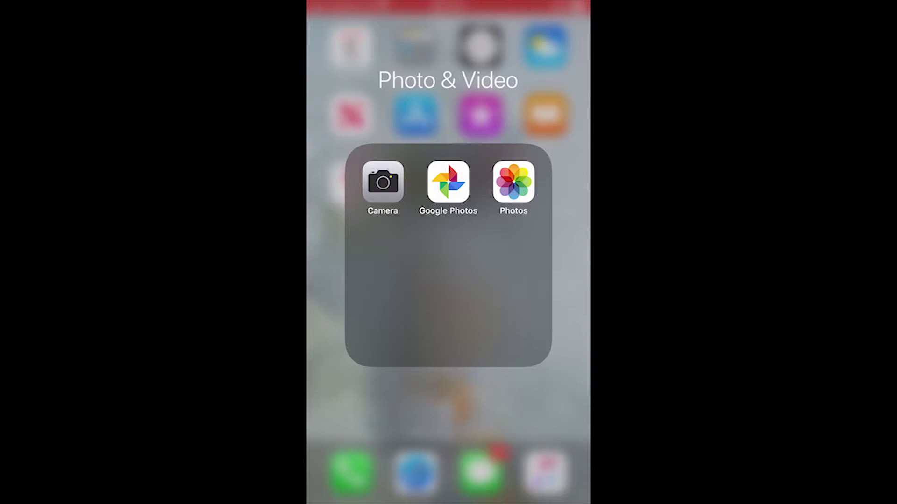
{"action": "left_click", "coordinate": [513, 182]}
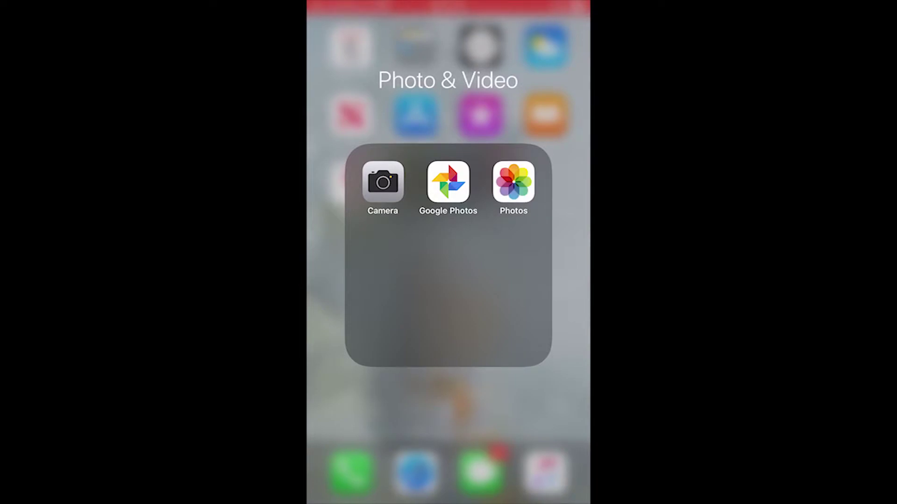
{"action": "left_click", "coordinate": [449, 420]}
Step: Launch Google Drive from Spotlight and choose Upload from its + Create new options
{"action": "left_click_drag", "start_coordinate": [448, 186], "coordinate": [448, 327]}
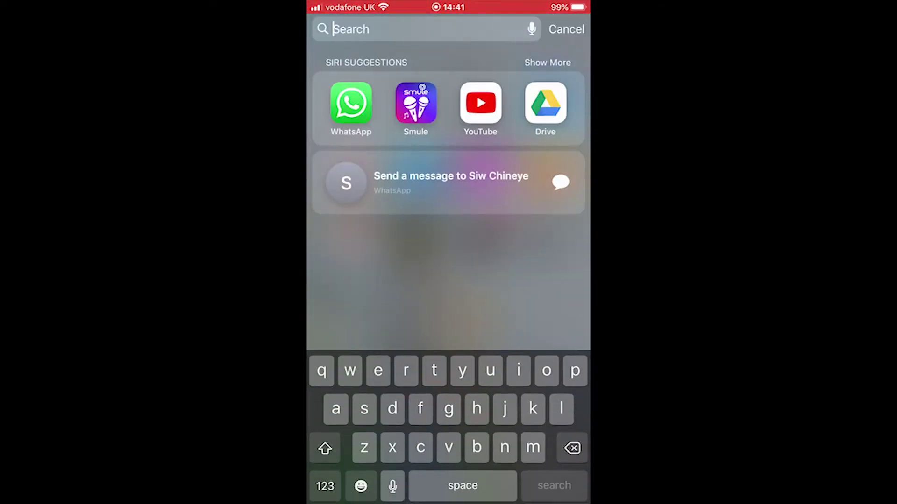
{"action": "left_click", "coordinate": [545, 103]}
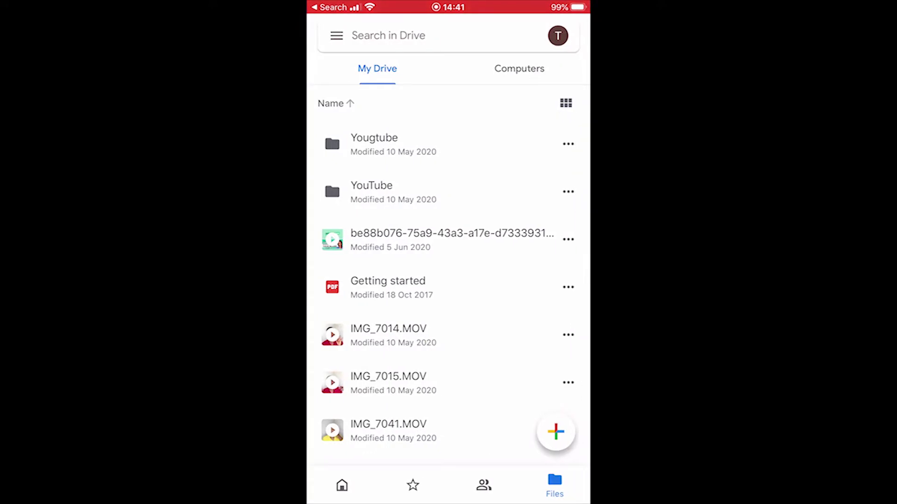
{"action": "left_click", "coordinate": [342, 486]}
{"action": "left_click", "coordinate": [555, 432]}
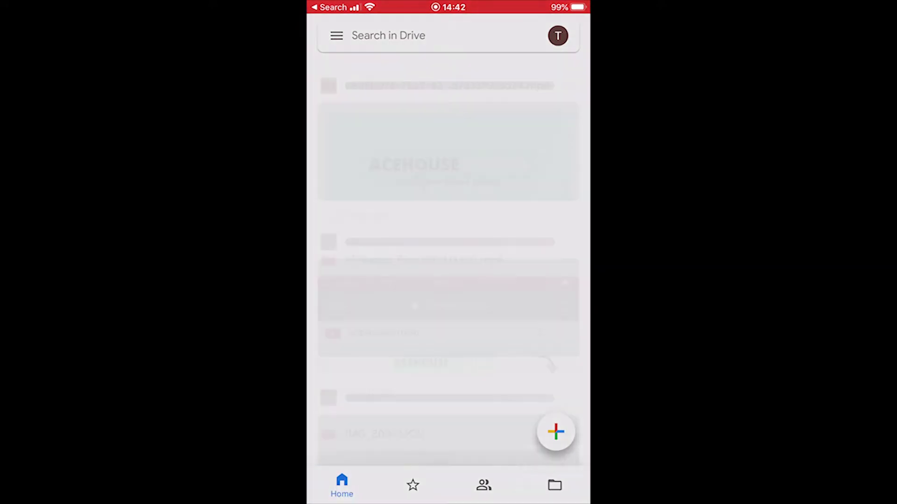
{"action": "left_click", "coordinate": [448, 373]}
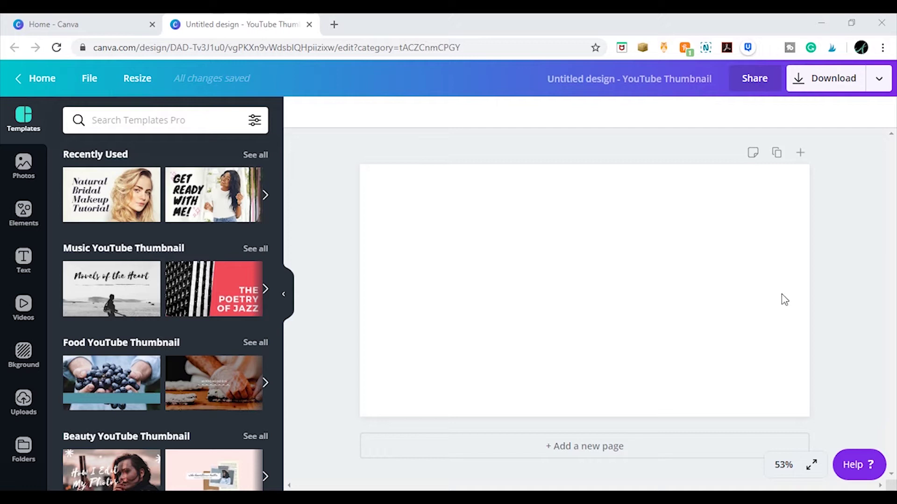
Step: In Canva's Elements panel, rerun the recent 'iphone' search to list phone mockup graphics
{"action": "left_click", "coordinate": [15, 227]}
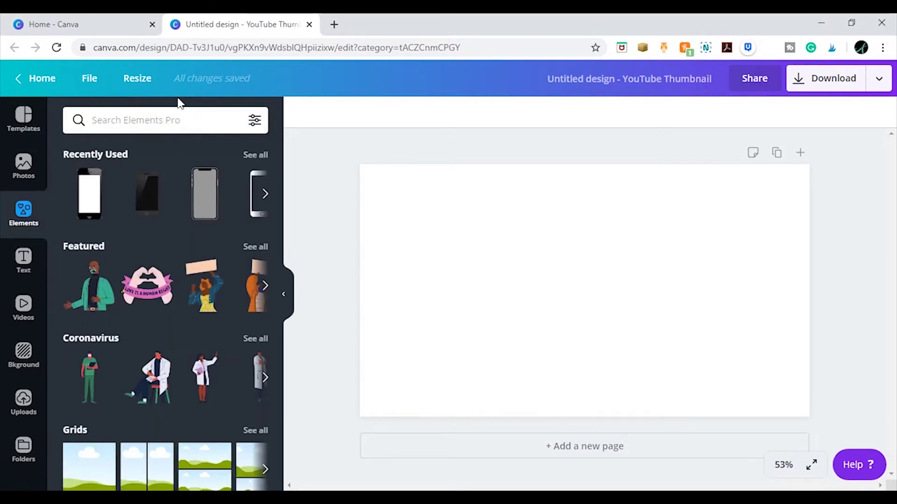
{"action": "left_click", "coordinate": [185, 118]}
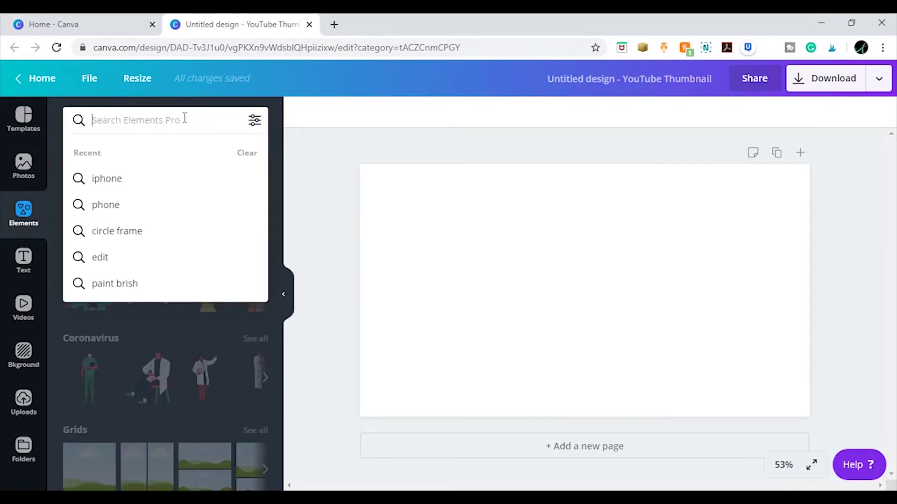
{"action": "left_click", "coordinate": [140, 179]}
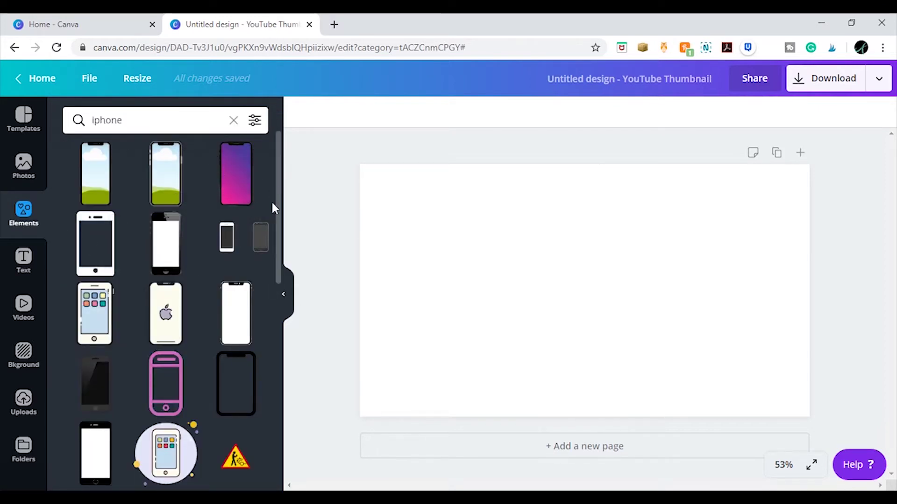
Step: Add the black phone frame and resize it to 343×720, spanning the full page height
{"action": "left_click", "coordinate": [169, 255]}
{"action": "left_click_drag", "start_coordinate": [608, 241], "coordinate": [663, 176]}
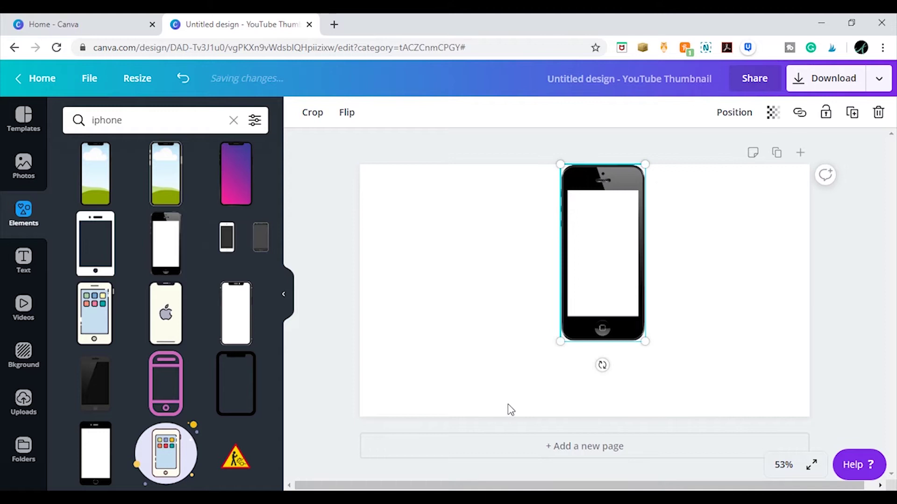
{"action": "left_click_drag", "start_coordinate": [559, 348], "coordinate": [499, 414]}
{"action": "left_click", "coordinate": [753, 247]}
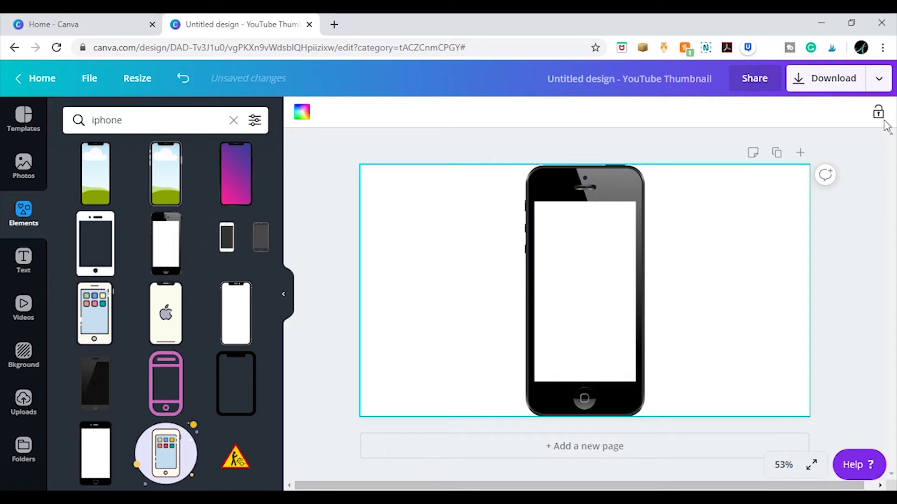
Step: Set up the download with a transparent background and size raised to about 2x
{"action": "left_click", "coordinate": [876, 85]}
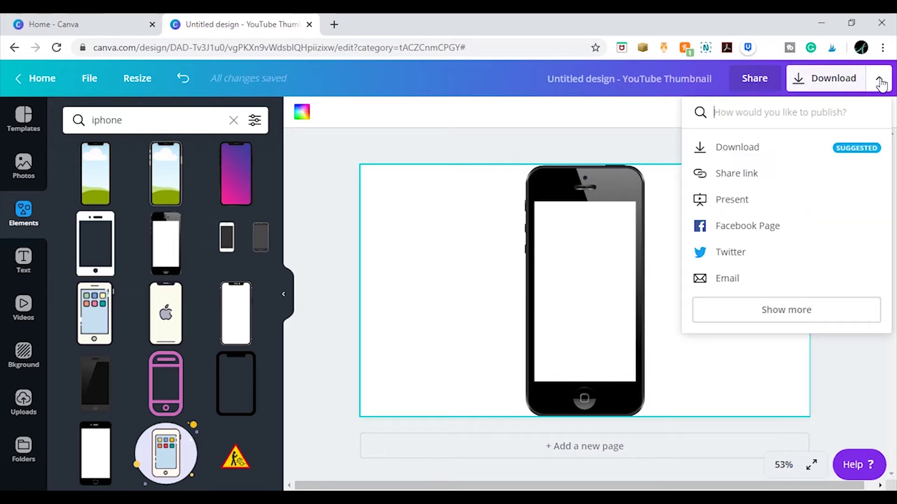
{"action": "left_click", "coordinate": [724, 149]}
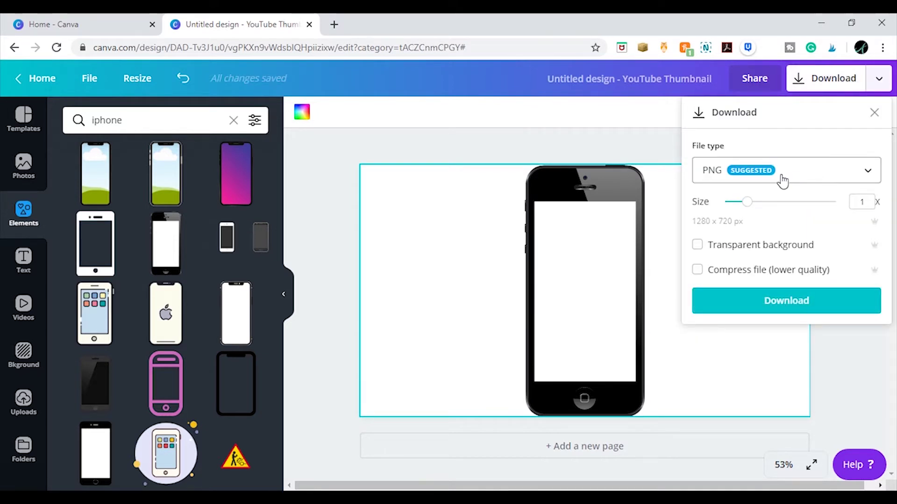
{"action": "left_click", "coordinate": [770, 245]}
{"action": "left_click_drag", "start_coordinate": [747, 202], "coordinate": [791, 203]}
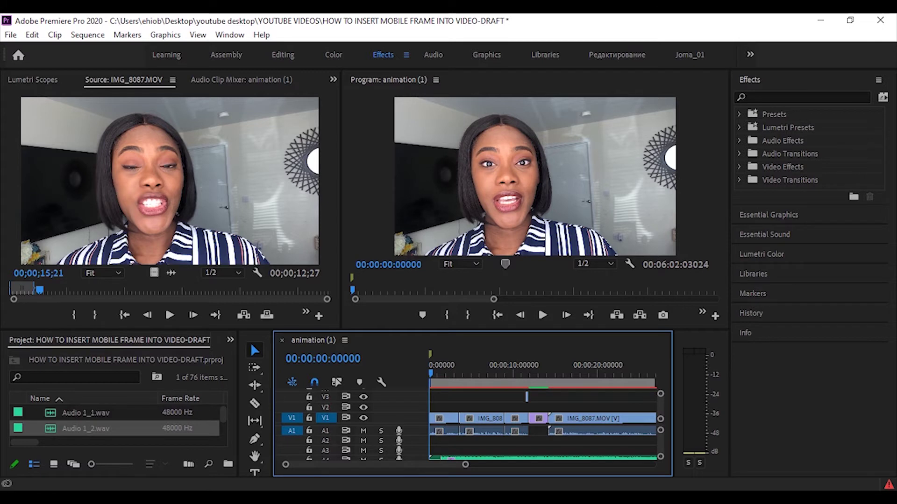
Step: Place the playhead at about 00:00:01:34388 in the animation (1) sequence
{"action": "left_click", "coordinate": [444, 369]}
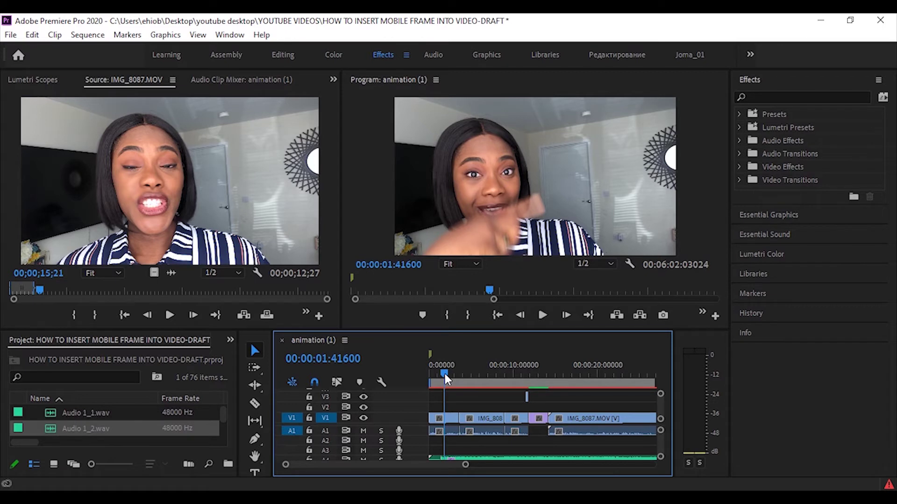
{"action": "left_click_drag", "start_coordinate": [444, 372], "coordinate": [444, 372]}
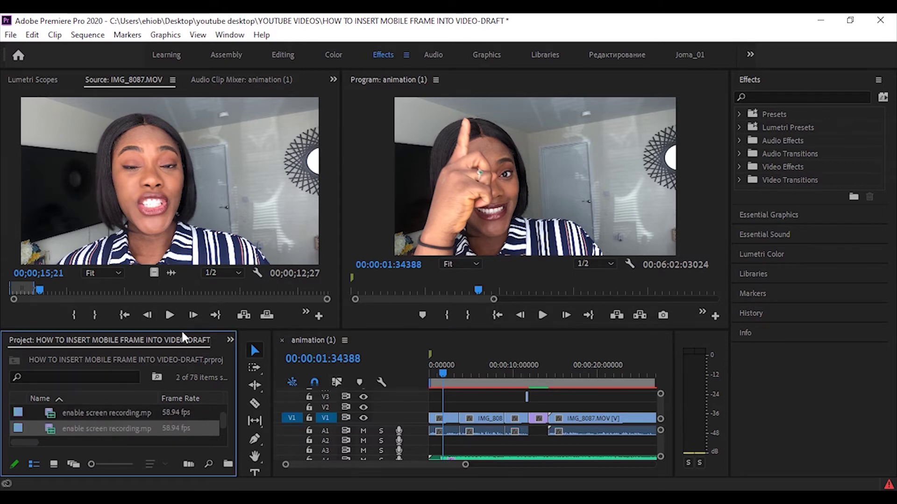
Step: Drag the monitors' lower divider up, then partly back down, making the Project and Timeline panels taller
{"action": "left_click_drag", "start_coordinate": [182, 328], "coordinate": [174, 175]}
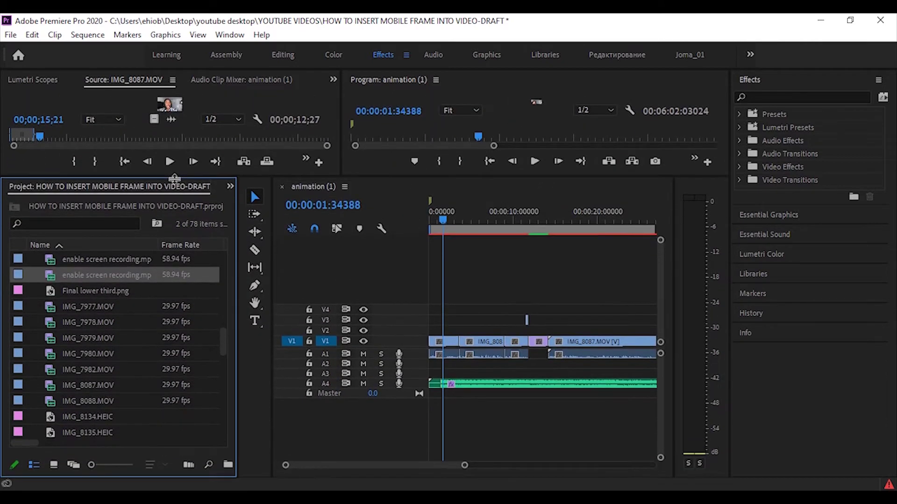
{"action": "left_click_drag", "start_coordinate": [174, 178], "coordinate": [194, 217]}
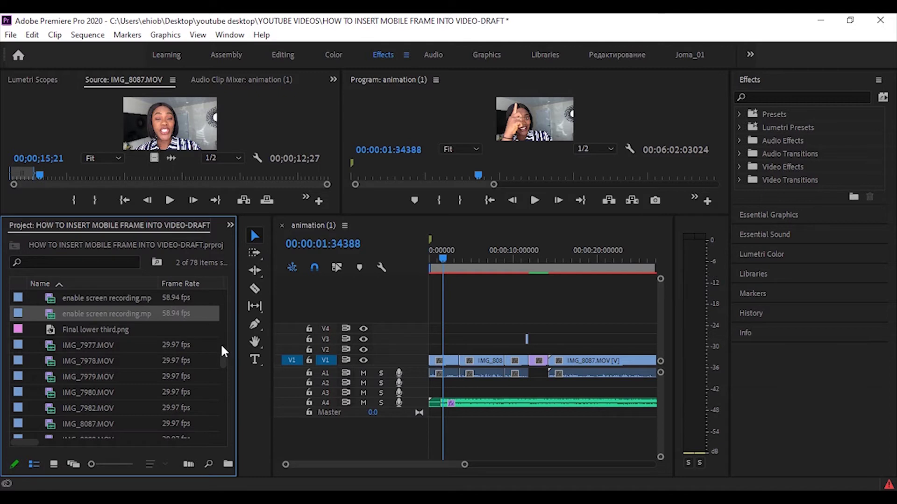
{"action": "left_click_drag", "start_coordinate": [222, 354], "coordinate": [222, 322]}
Step: Search the project for 'IPHONE' and place the iphone frame image on track V2
{"action": "left_click", "coordinate": [107, 263]}
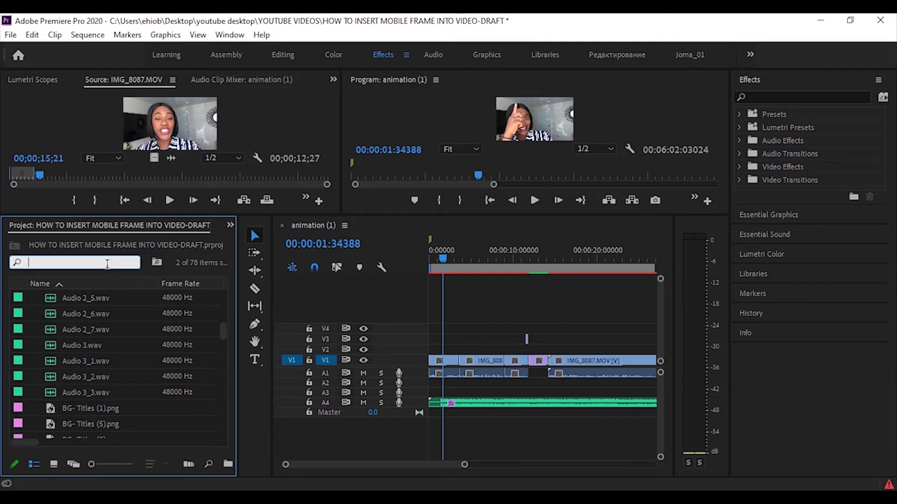
{"action": "type", "text": "IPHONE"}
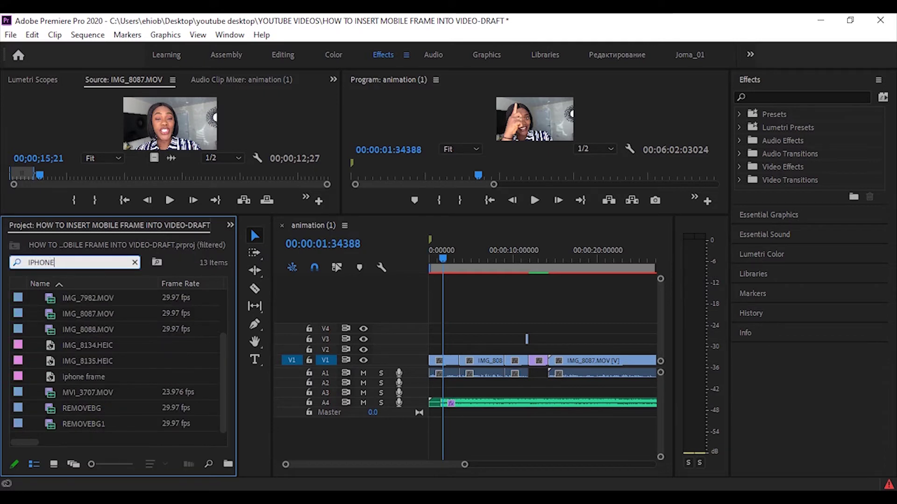
{"action": "left_click_drag", "start_coordinate": [111, 379], "coordinate": [452, 355]}
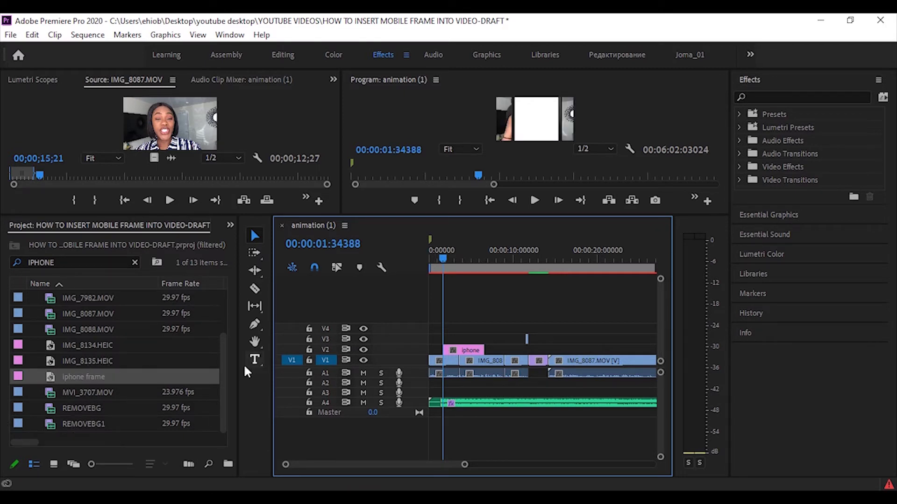
{"action": "mouse_move", "coordinate": [223, 373]}
{"action": "left_mouse_down"}
{"action": "mouse_move", "coordinate": [224, 400]}
{"action": "mouse_move", "coordinate": [220, 308]}
{"action": "mouse_move", "coordinate": [224, 381]}
{"action": "left_mouse_up"}
Step: Change the project search to 'ENA' to show the enable screen recording clips
{"action": "left_click", "coordinate": [101, 260]}
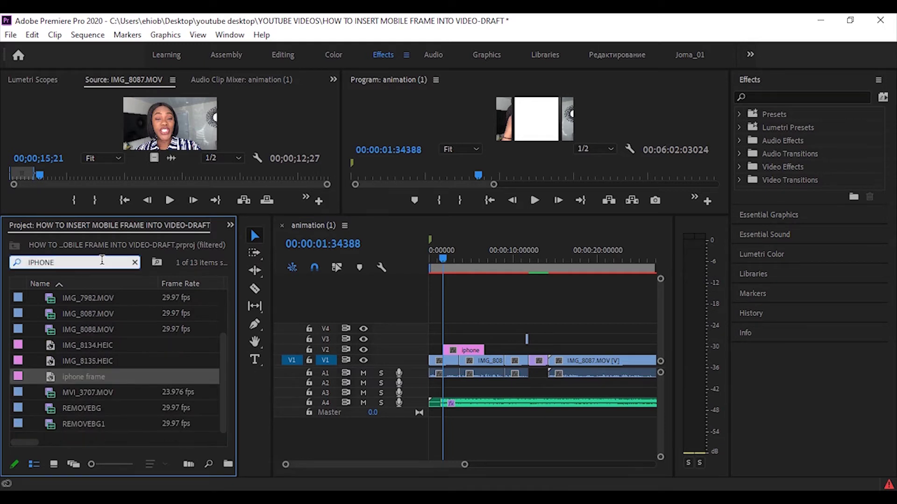
{"action": "key", "text": "BackSpace"}
{"action": "key", "text": "BackSpace"}
{"action": "key", "text": "BackSpace"}
{"action": "key", "text": "BackSpace"}
{"action": "type", "text": "ENA"}
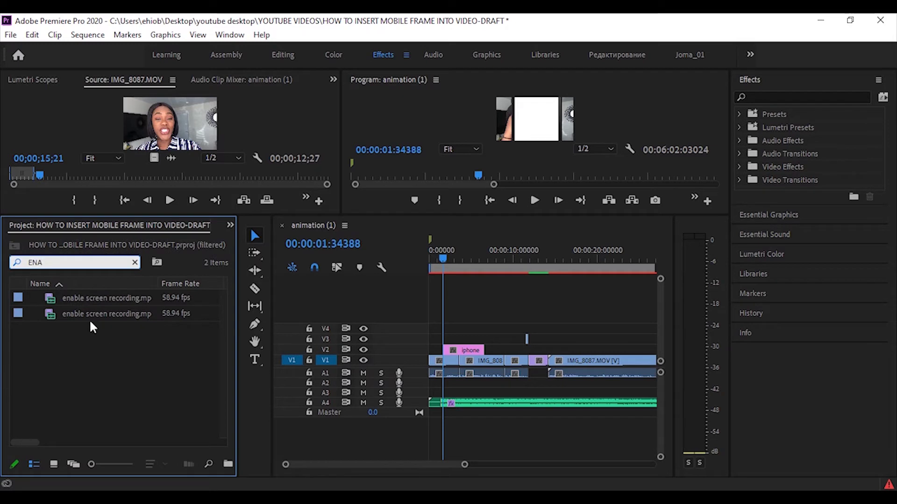
Step: Put enable screen recording.mp4 on V4, move the playhead to about two seconds, and select the iphone clip
{"action": "left_click_drag", "start_coordinate": [95, 314], "coordinate": [447, 331]}
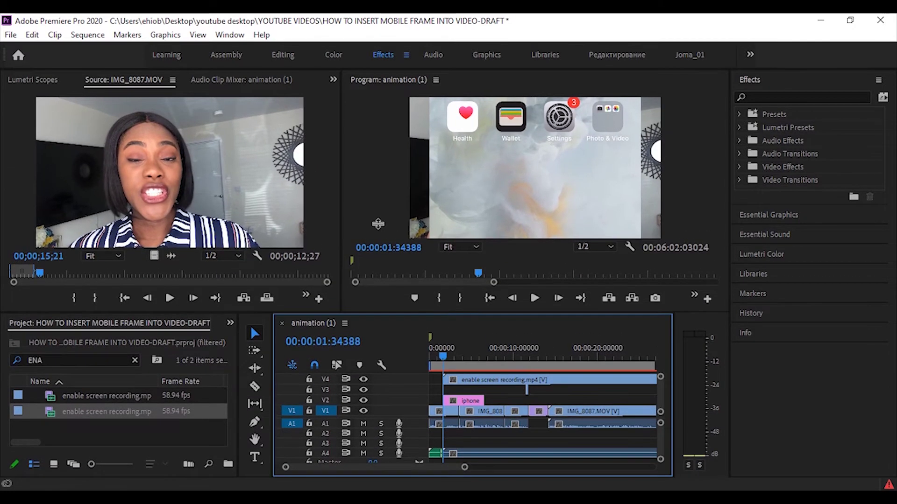
{"action": "left_click_drag", "start_coordinate": [444, 346], "coordinate": [419, 345]}
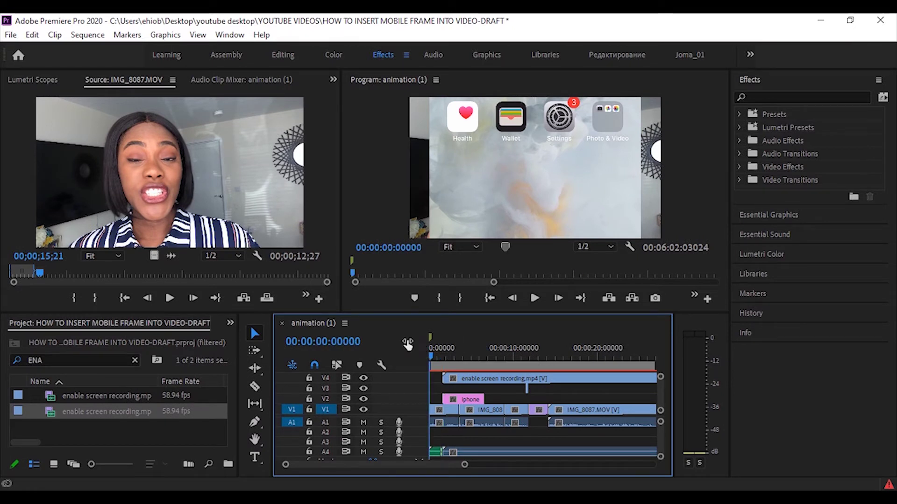
{"action": "left_click", "coordinate": [447, 354]}
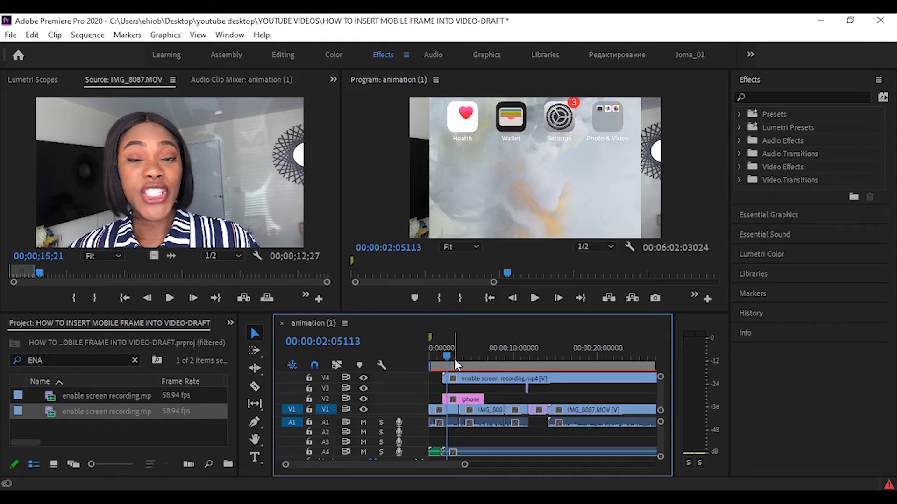
{"action": "left_click", "coordinate": [467, 406]}
Step: Apply Scale to Frame Size to the iphone frame and screen recording clips, then hide track V4
{"action": "right_click", "coordinate": [467, 406]}
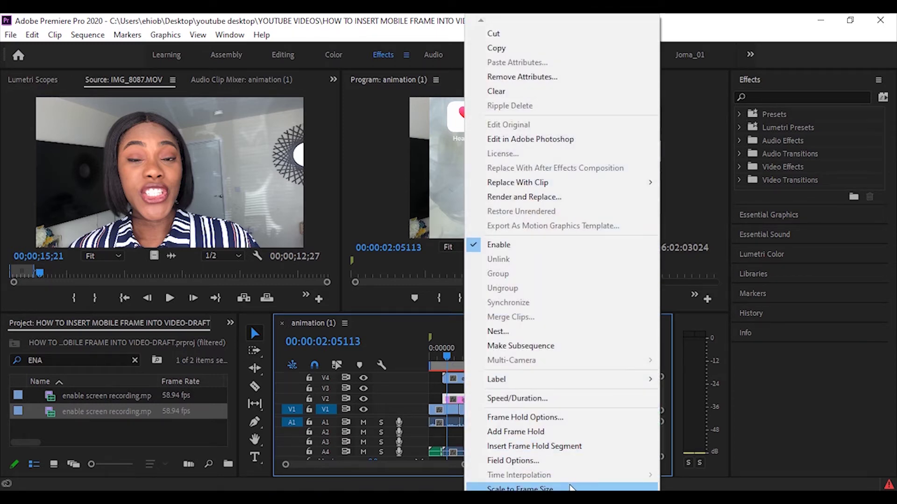
{"action": "left_click", "coordinate": [571, 488]}
{"action": "left_click", "coordinate": [485, 379]}
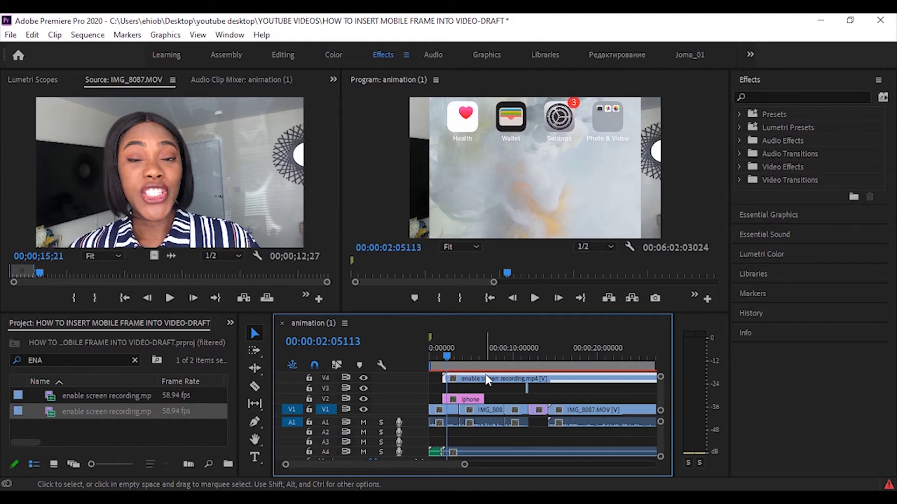
{"action": "right_click", "coordinate": [486, 380]}
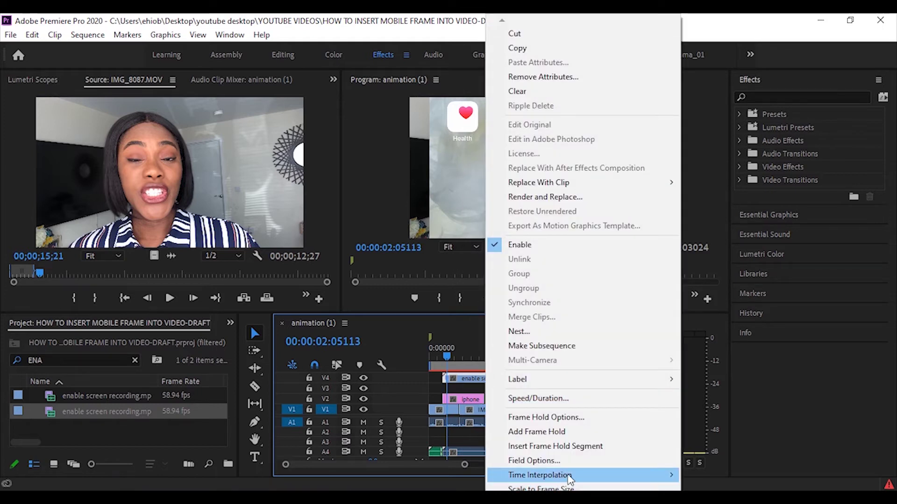
{"action": "mouse_move", "coordinate": [566, 484]}
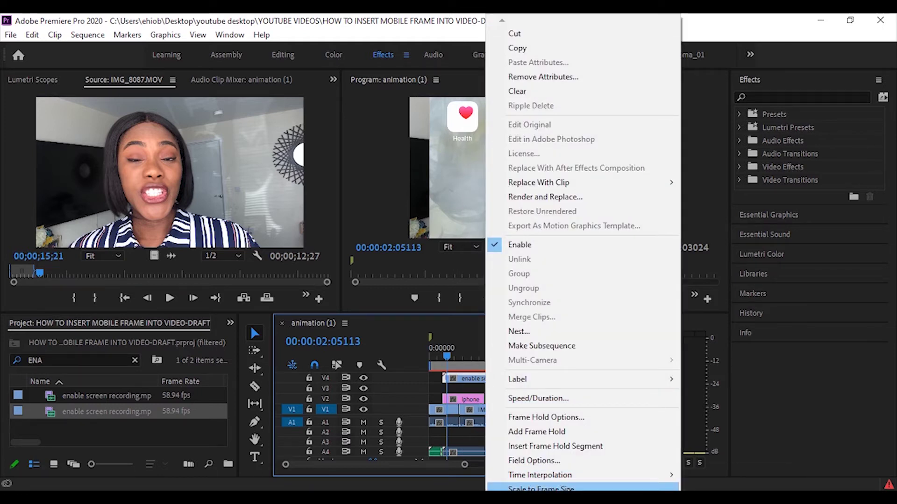
{"action": "left_click", "coordinate": [569, 488]}
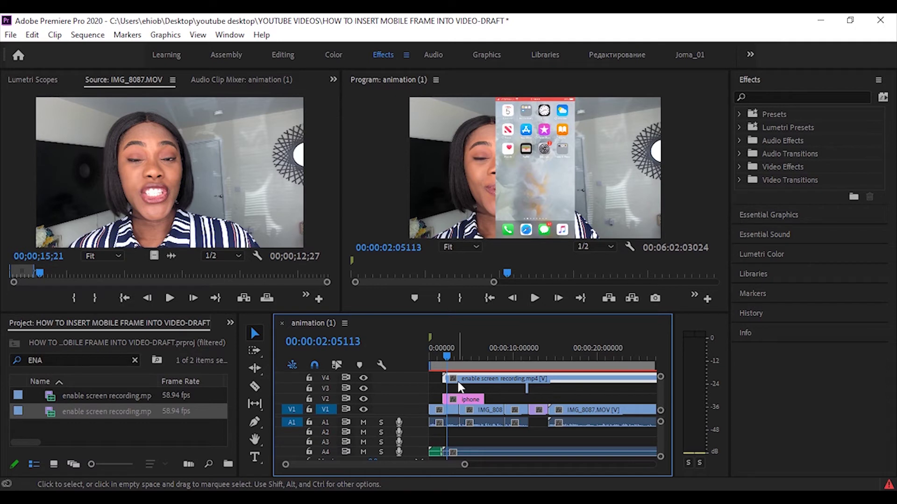
{"action": "left_click", "coordinate": [363, 378]}
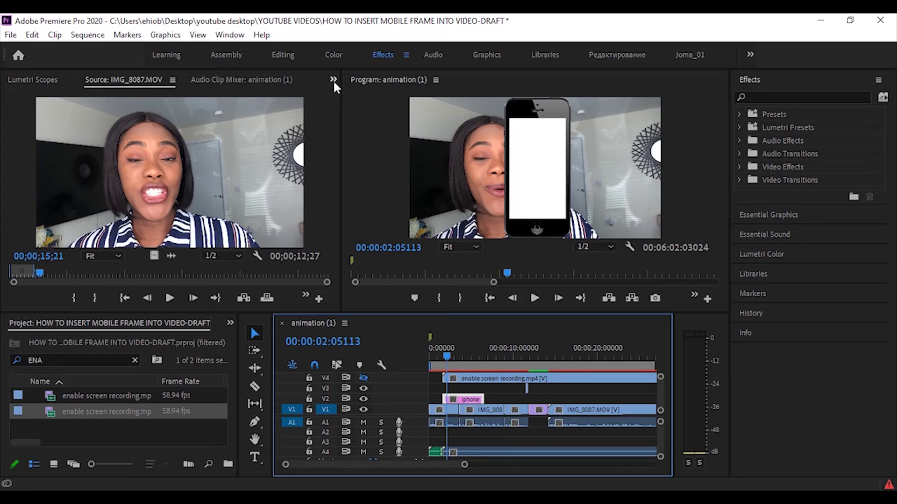
Step: Bring up the Effect Controls panel with the iphone frame clip selected
{"action": "left_click", "coordinate": [334, 84]}
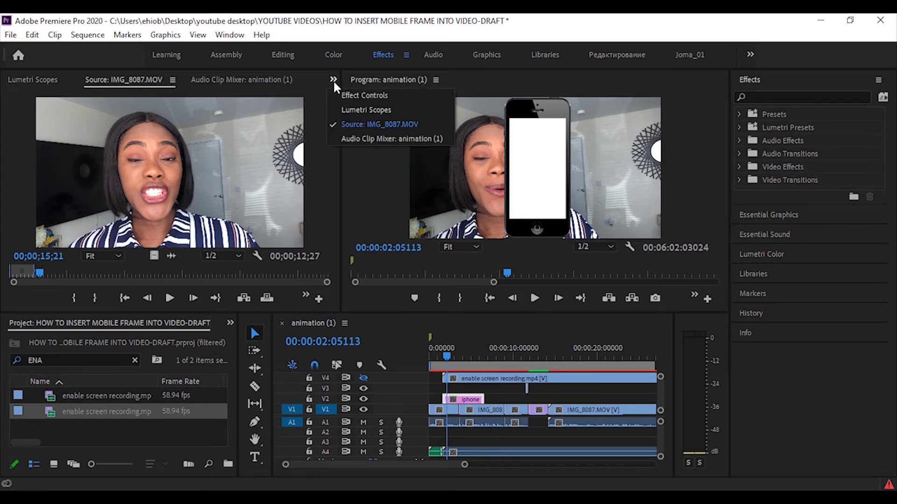
{"action": "left_click", "coordinate": [352, 99]}
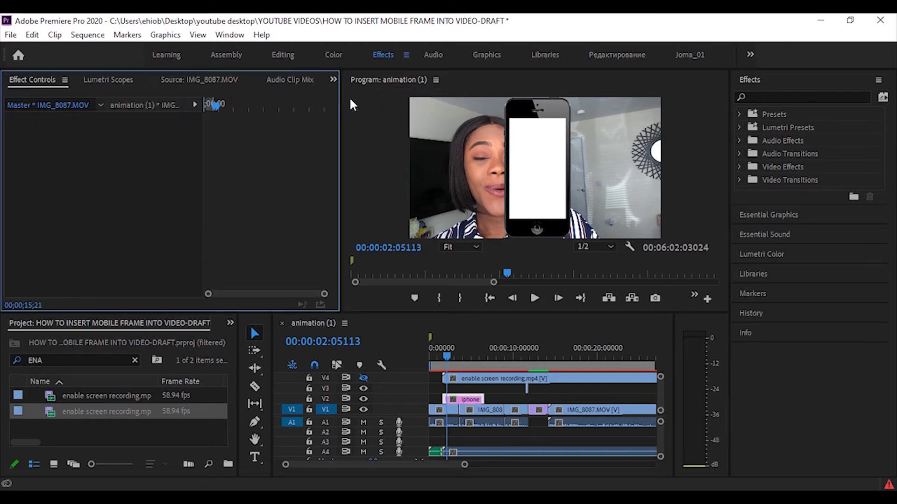
{"action": "left_click", "coordinate": [464, 399]}
Step: Scale the iphone frame to 76% and move it right of the speaker, to 930, 363
{"action": "left_click", "coordinate": [103, 161]}
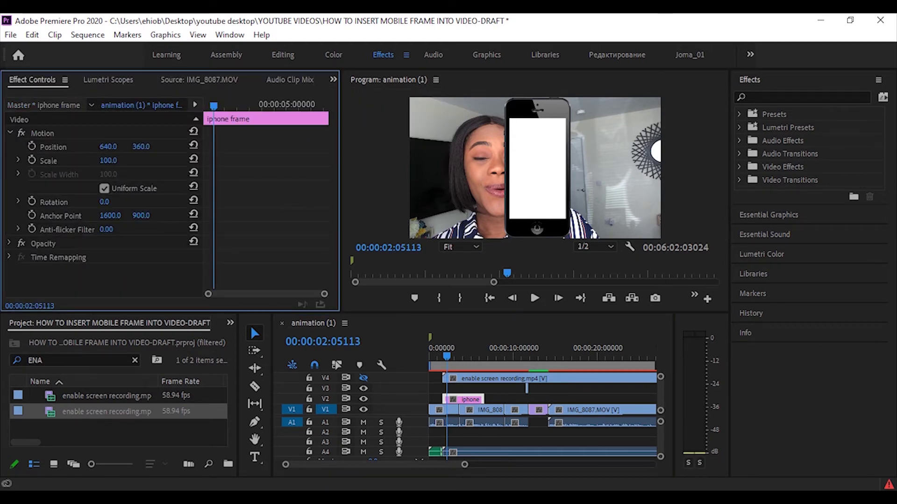
{"action": "mouse_move", "coordinate": [103, 160]}
{"action": "left_mouse_down"}
{"action": "mouse_move", "coordinate": [83, 160]}
{"action": "mouse_move", "coordinate": [92, 160]}
{"action": "left_mouse_up"}
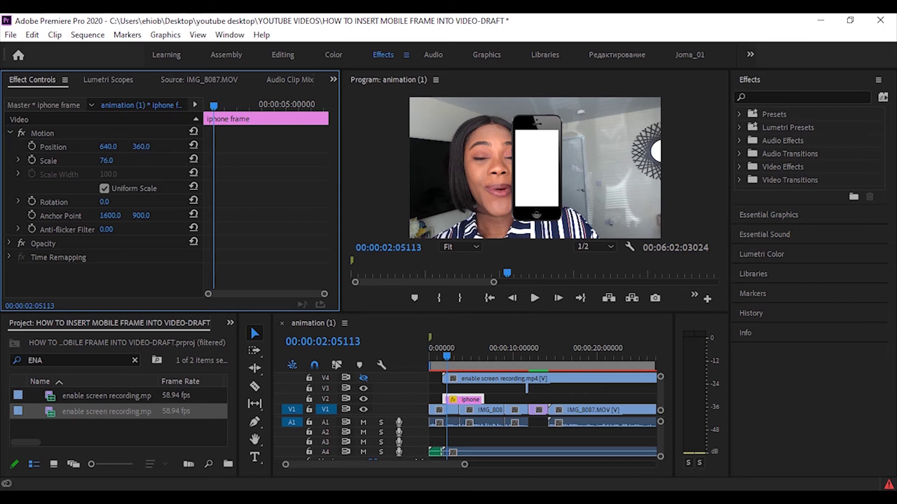
{"action": "left_click_drag", "start_coordinate": [108, 147], "coordinate": [203, 146]}
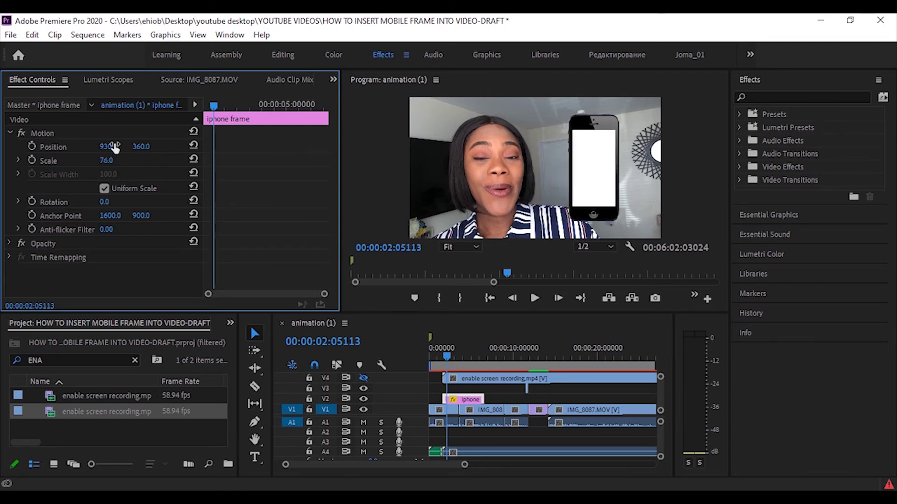
{"action": "mouse_move", "coordinate": [143, 147]}
{"action": "left_mouse_down"}
{"action": "mouse_move", "coordinate": [161, 147]}
{"action": "mouse_move", "coordinate": [143, 146]}
{"action": "mouse_move", "coordinate": [153, 146]}
{"action": "left_mouse_up"}
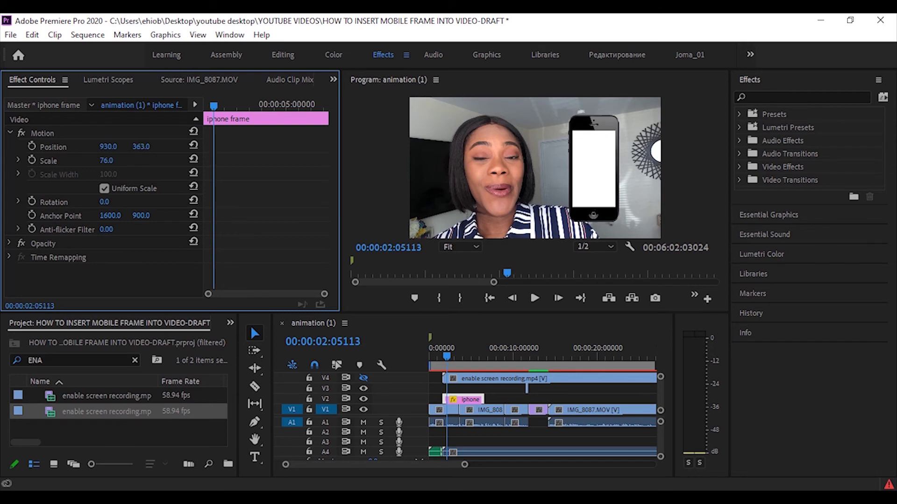
{"action": "left_click_drag", "start_coordinate": [153, 147], "coordinate": [153, 147]}
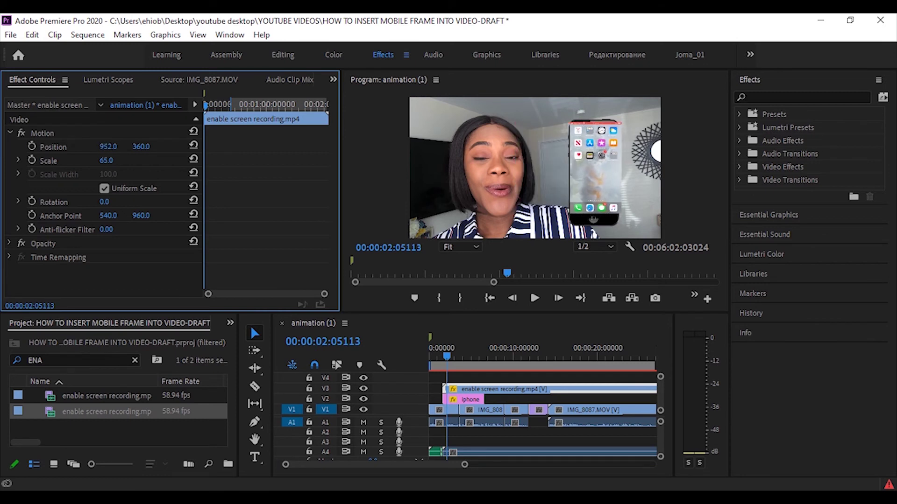
Step: Scale the screen recording to 54% and place it inside the phone frame at about 941, 386
{"action": "left_click_drag", "start_coordinate": [106, 160], "coordinate": [147, 147]}
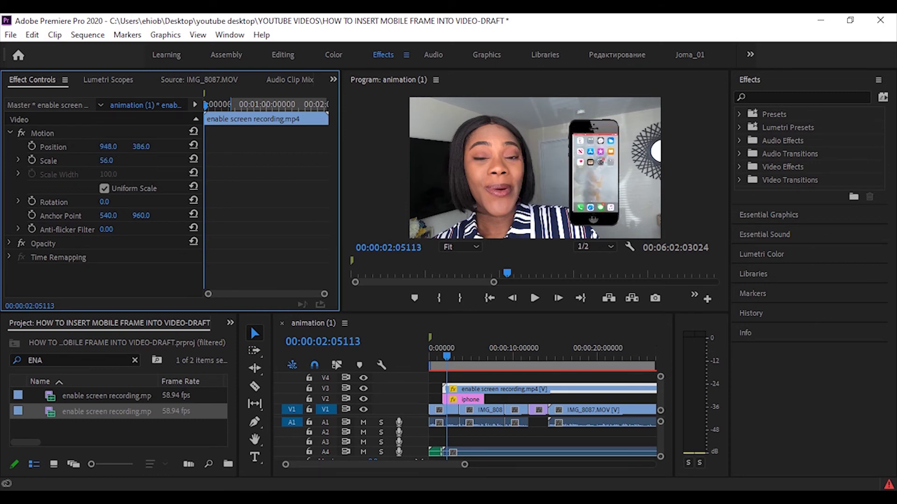
{"action": "left_click", "coordinate": [107, 160]}
{"action": "type", "text": "54"}
{"action": "key", "text": "Return"}
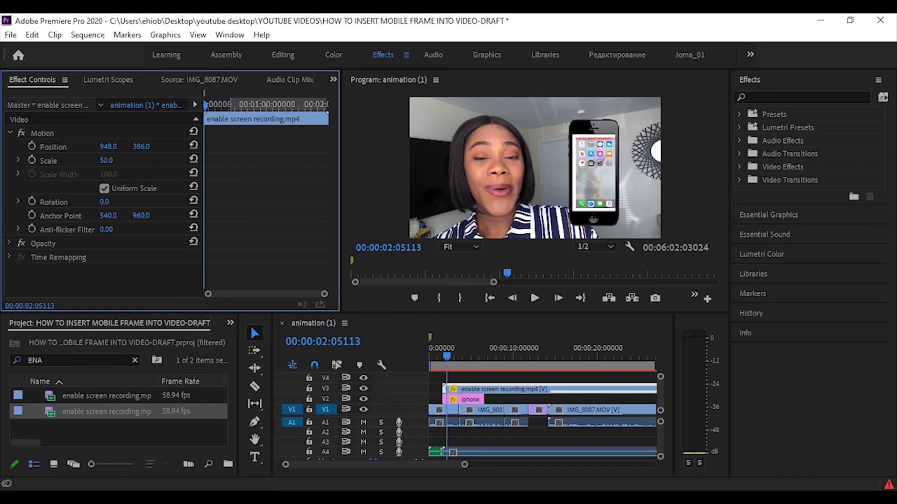
{"action": "key", "text": "shift+Tab"}
{"action": "key", "text": "shift+Tab"}
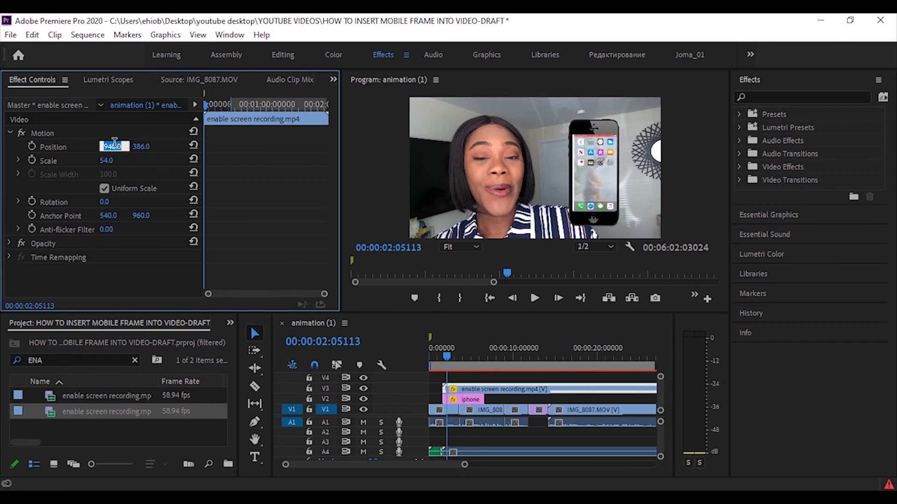
{"action": "key", "text": "Return"}
{"action": "left_click_drag", "start_coordinate": [113, 146], "coordinate": [115, 148]}
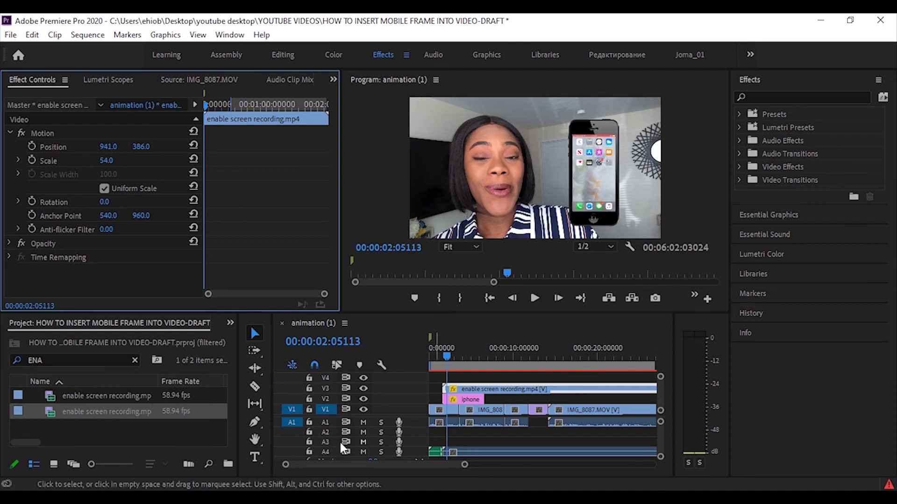
Step: Lengthen the iphone frame clip, razor the screen recording at its end, and delete the leftover piece
{"action": "left_click", "coordinate": [486, 400]}
{"action": "left_click_drag", "start_coordinate": [520, 395], "coordinate": [528, 399]}
{"action": "left_click", "coordinate": [255, 387]}
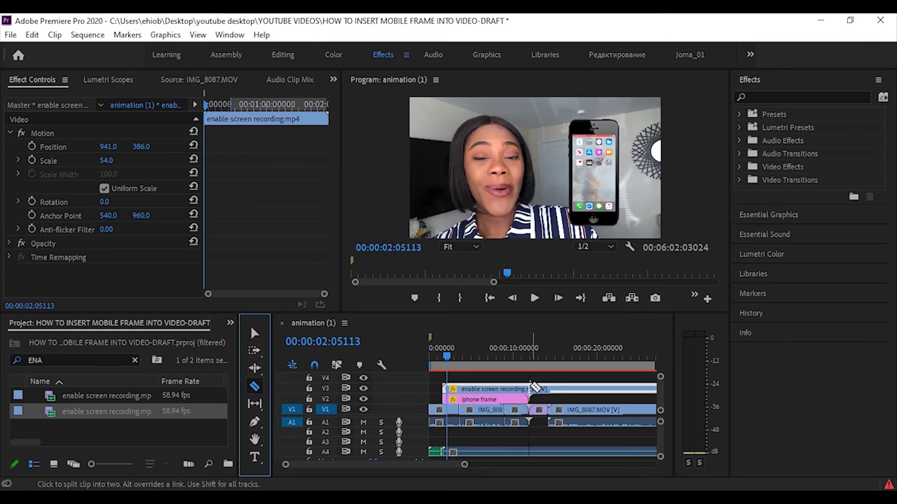
{"action": "left_click", "coordinate": [528, 389]}
{"action": "left_click", "coordinate": [254, 333]}
{"action": "left_click", "coordinate": [583, 390]}
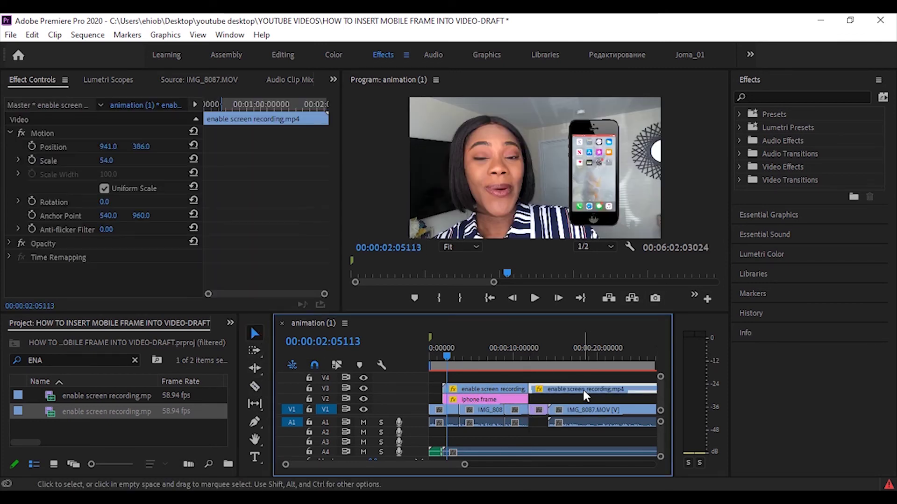
{"action": "key", "text": "Delete"}
{"action": "key", "text": "Home"}
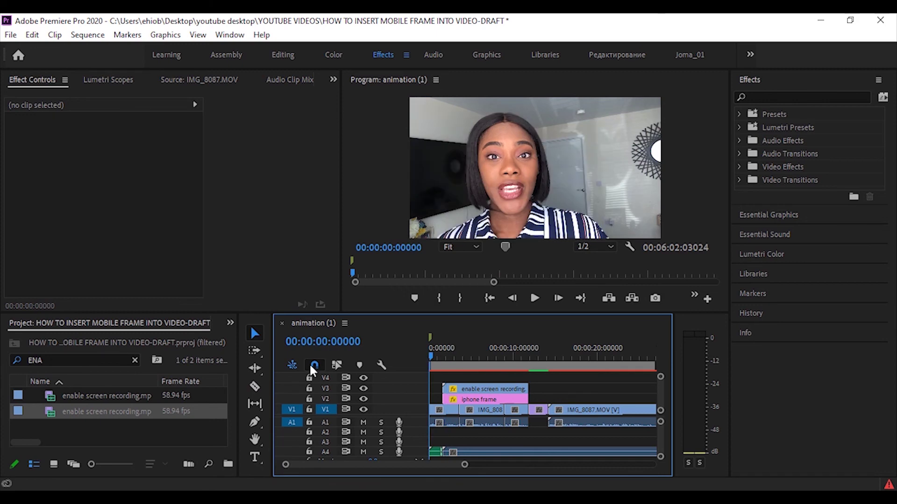
Step: Play the sequence from the start for a few seconds to preview the phone-framed overlay, then stop
{"action": "key", "text": "space"}
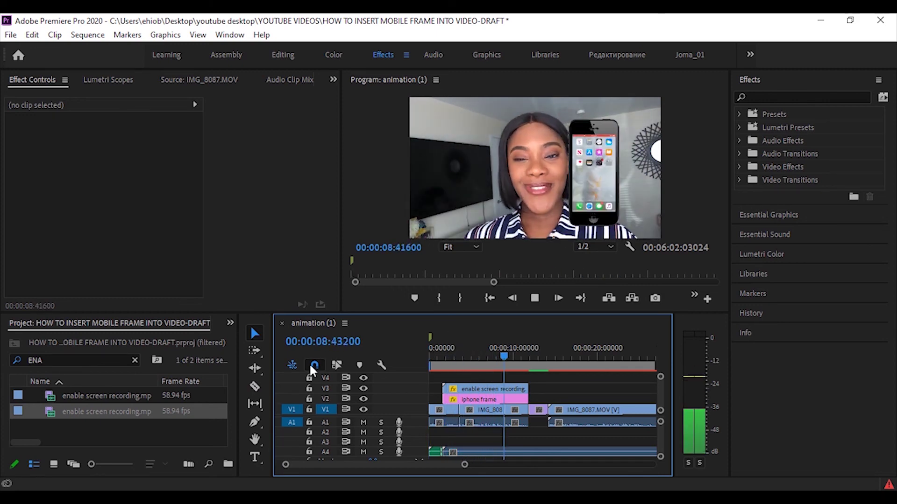
{"action": "key", "text": "space"}
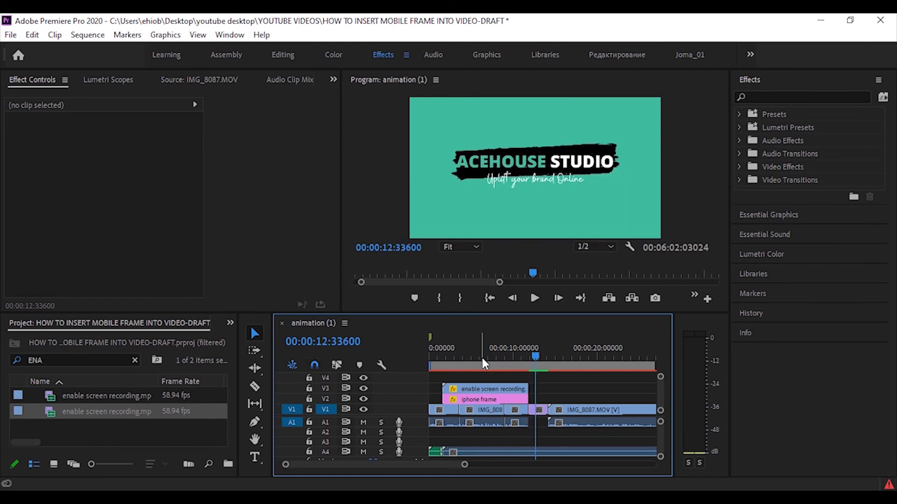